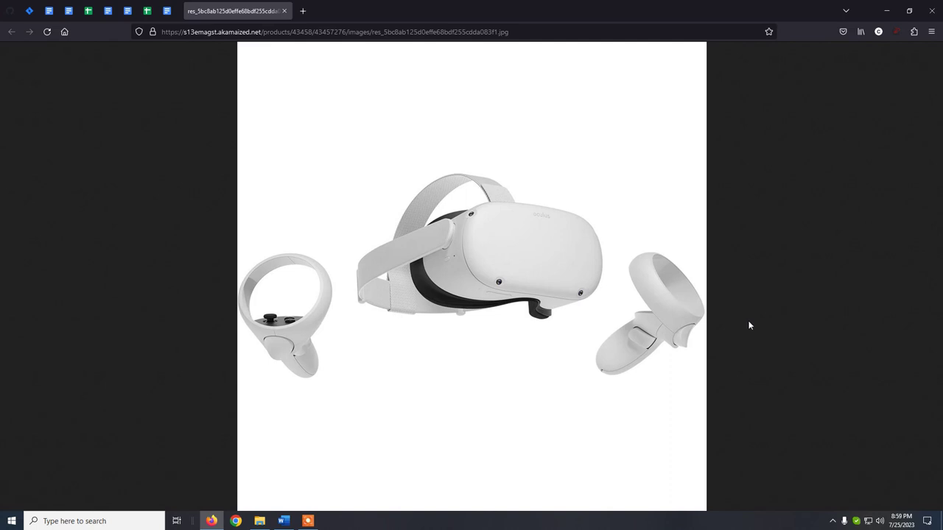
# - Switch to the Word document and review the Quest 2 instructions on the sleep option, restarting and the USB connection
pyautogui.click(283, 521)
pyautogui.click(246, 206)
pyautogui.click(410, 207)
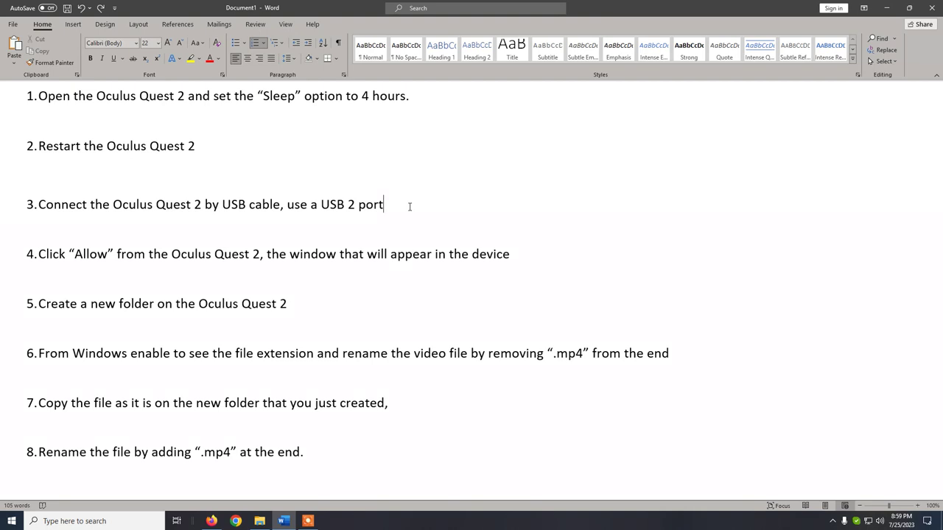
pyautogui.click(218, 151)
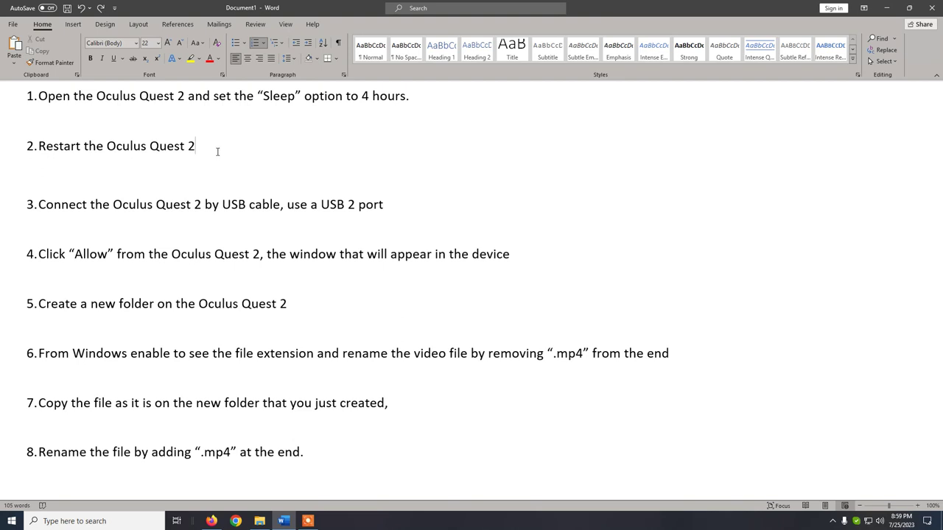
pyautogui.click(456, 98)
pyautogui.click(209, 145)
pyautogui.moveTo(39, 204); pyautogui.dragTo(370, 208)
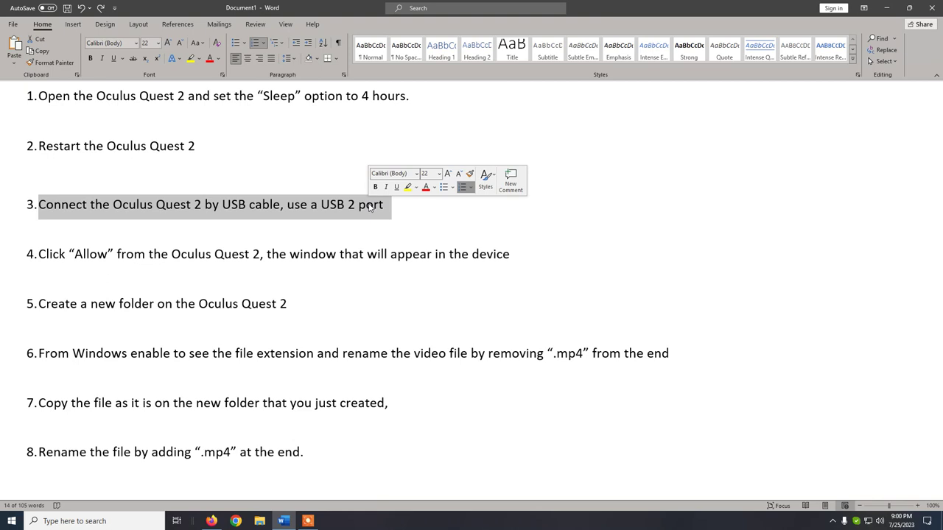
pyautogui.click(141, 207)
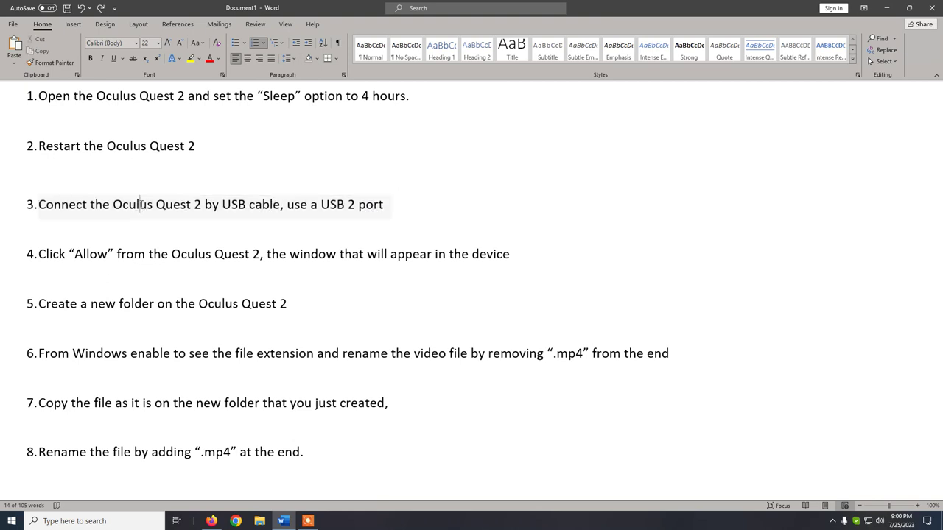
pyautogui.moveTo(194, 208); pyautogui.dragTo(424, 215)
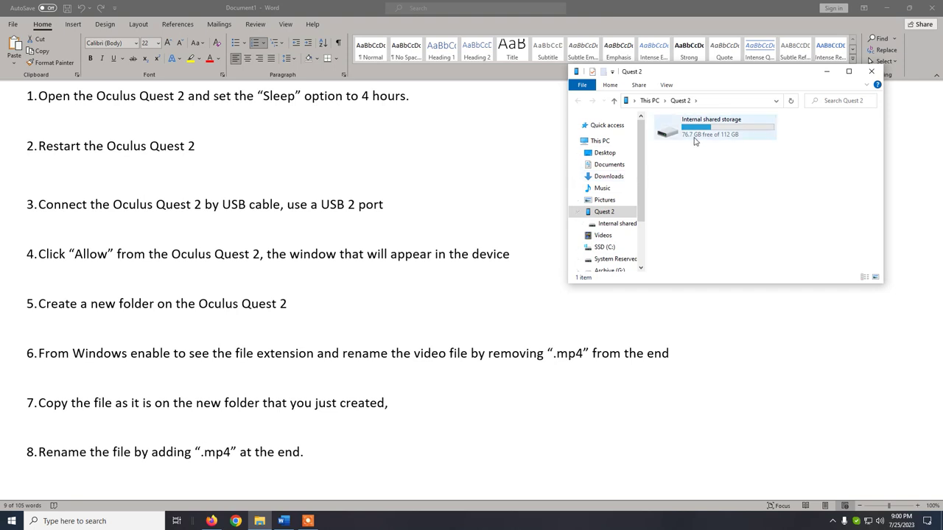
# - Maximize the Quest 2 window in File Explorer and open the headset's Internal shared storage
pyautogui.click(848, 70)
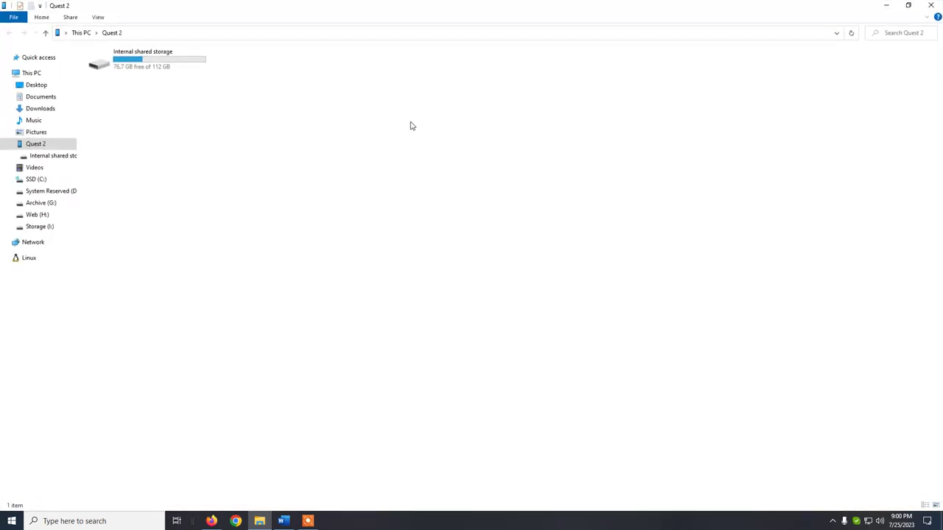
pyautogui.click(159, 57)
pyautogui.doubleClick(159, 57)
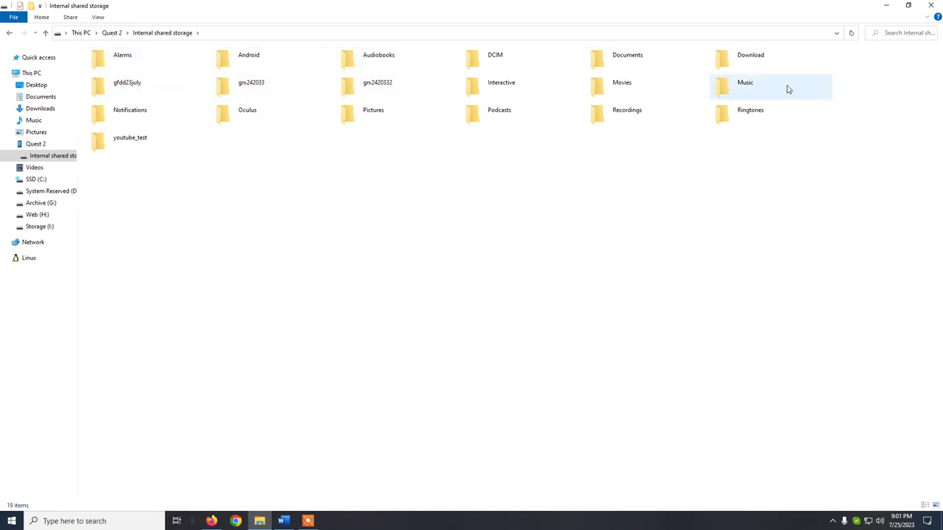
# - Return to the Word instructions and review steps 4 and 5 on allowing access and creating a folder on the headset
pyautogui.click(283, 521)
pyautogui.click(224, 254)
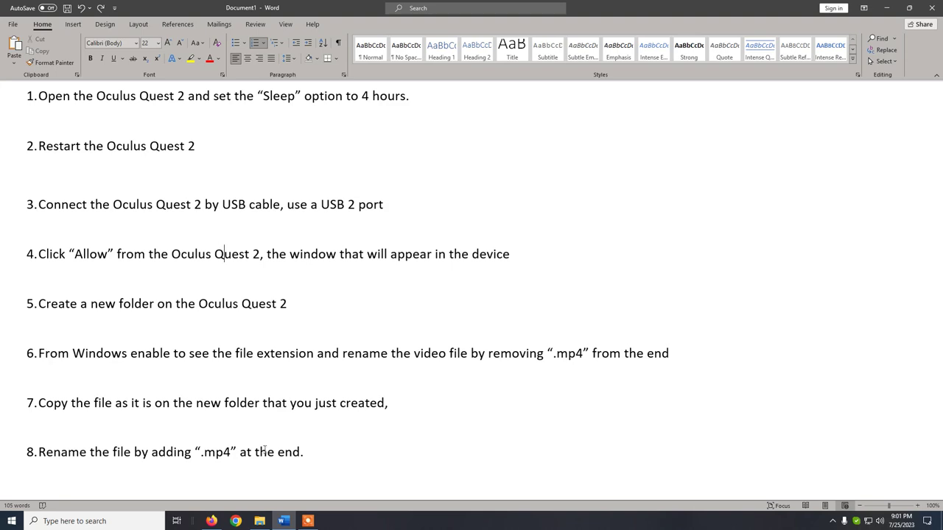
pyautogui.click(260, 520)
pyautogui.click(260, 521)
pyautogui.click(39, 304)
pyautogui.keyDown('shift'); pyautogui.click(289, 304); pyautogui.keyUp('shift')
pyautogui.click(288, 304)
# - Create a folder named youtube_test2 in the Quest 2's Internal shared storage
pyautogui.click(259, 520)
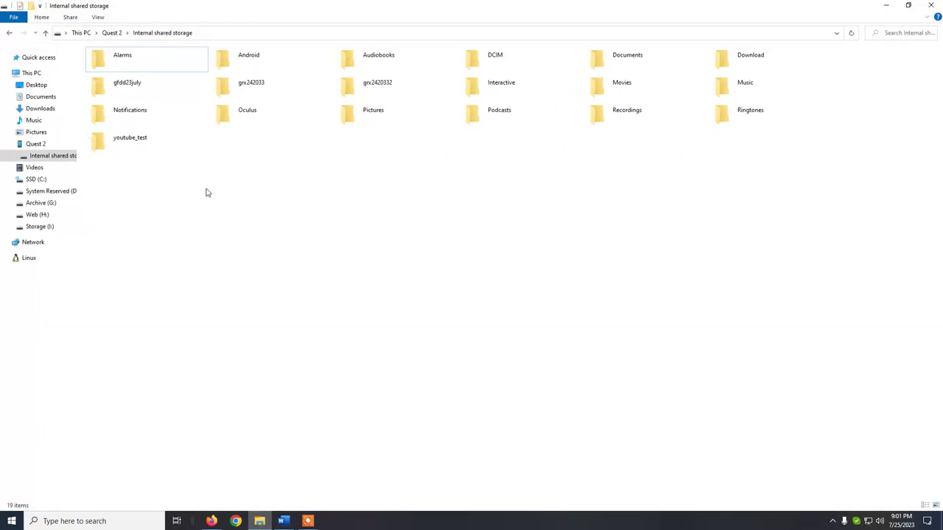
pyautogui.rightClick(313, 235)
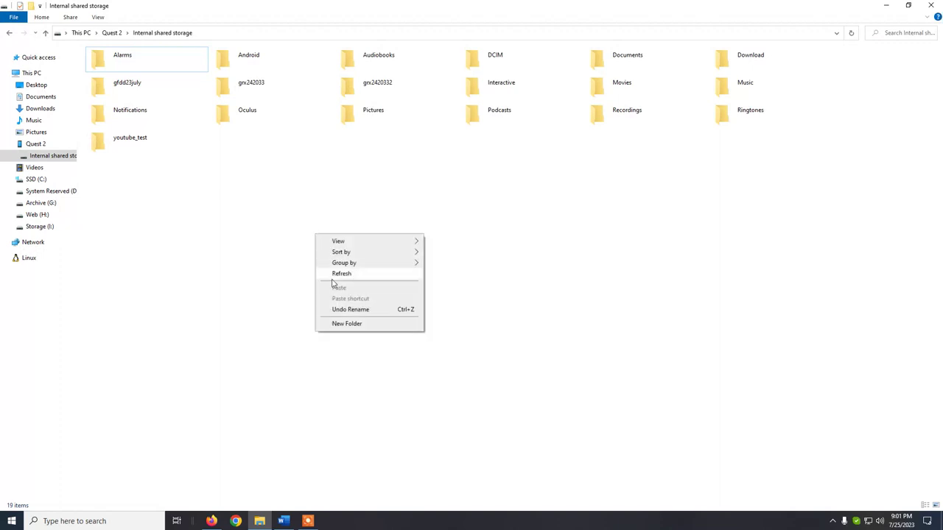
pyautogui.click(368, 325)
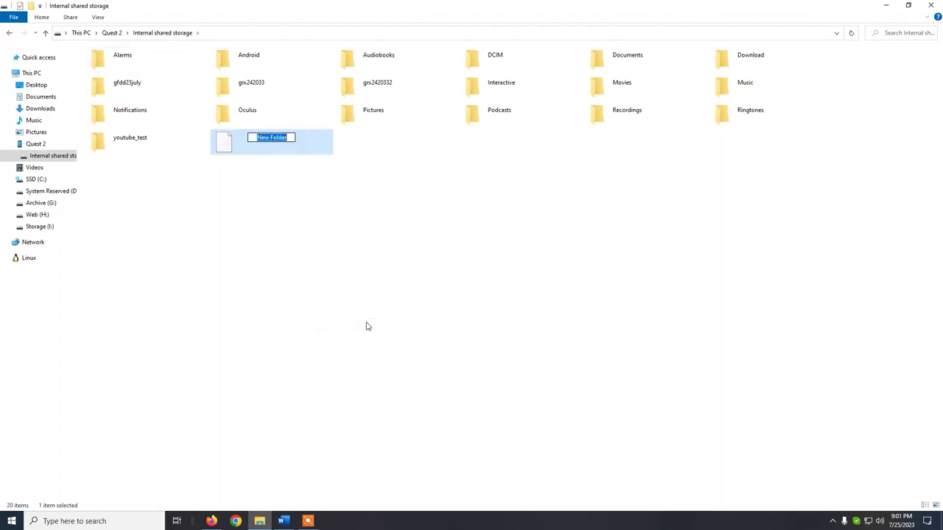
pyautogui.write('youtube_test2')
pyautogui.press('Return')
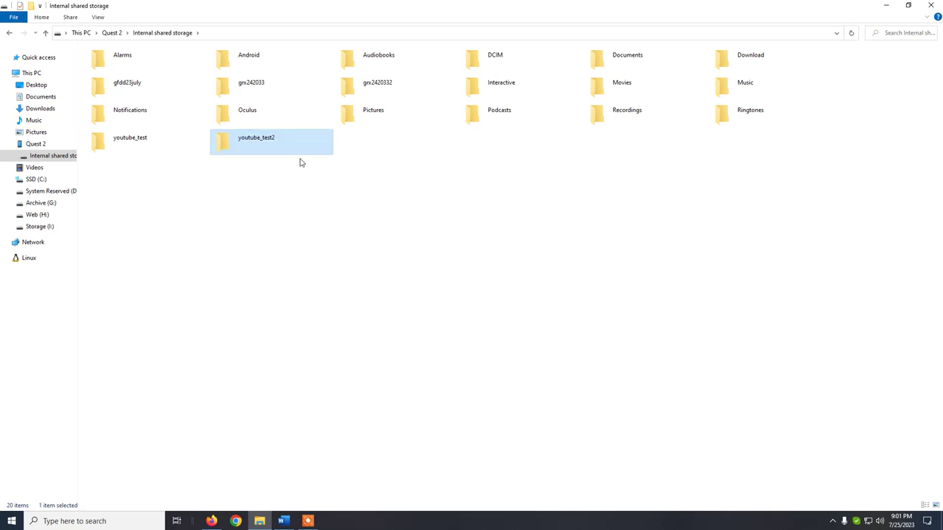
# - Review step 6 in Word, then check File Explorer's display options for the File name extensions setting
pyautogui.click(284, 521)
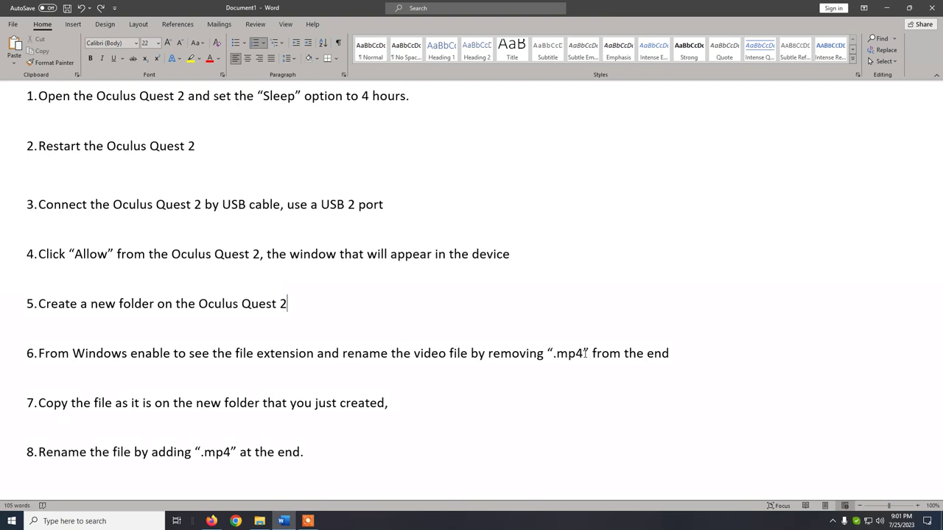
pyautogui.click(259, 521)
pyautogui.click(310, 352)
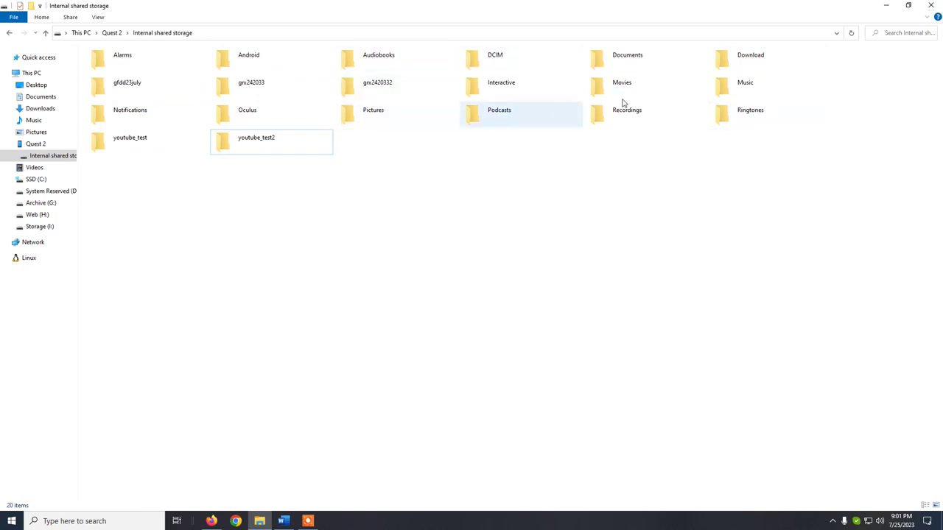
pyautogui.click(927, 17)
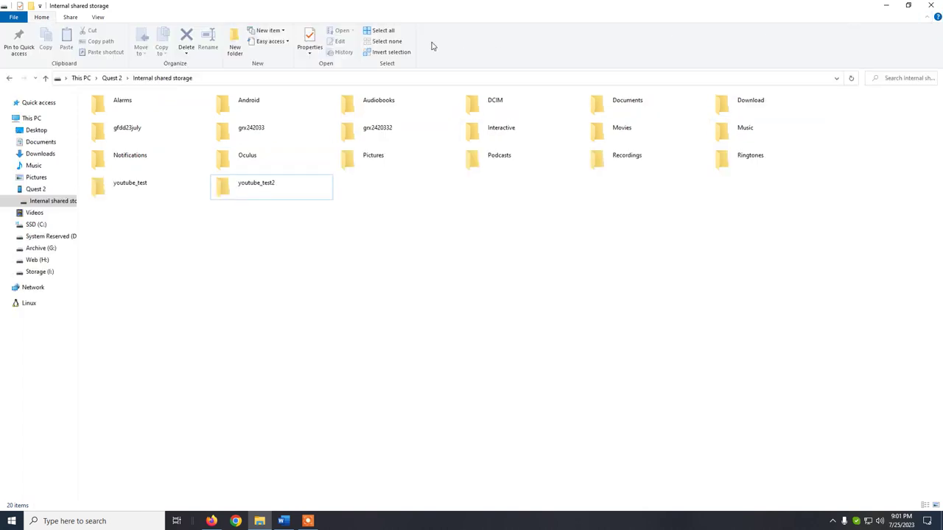
pyautogui.click(101, 17)
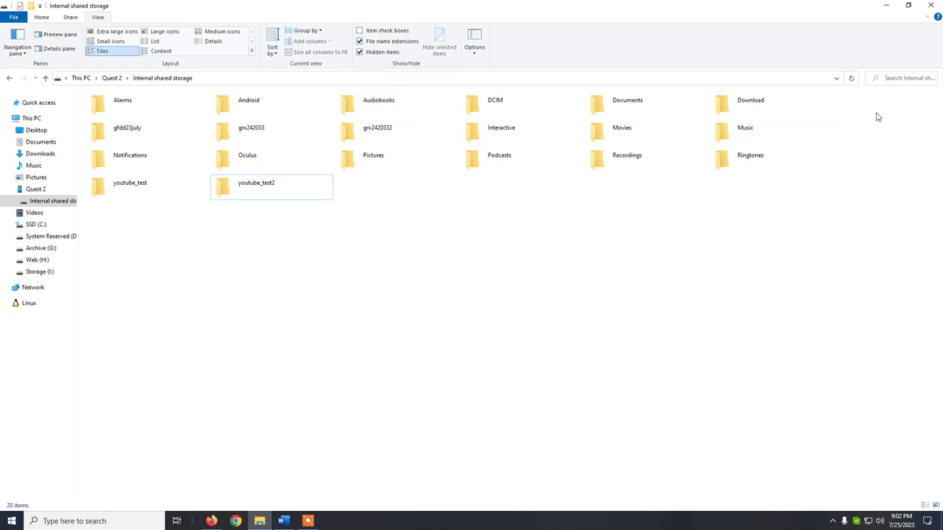
# - Reopen the Quest 2's Internal shared storage in a fresh File Explorer window and minimize the open windows to reach the desktop
pyautogui.click(930, 6)
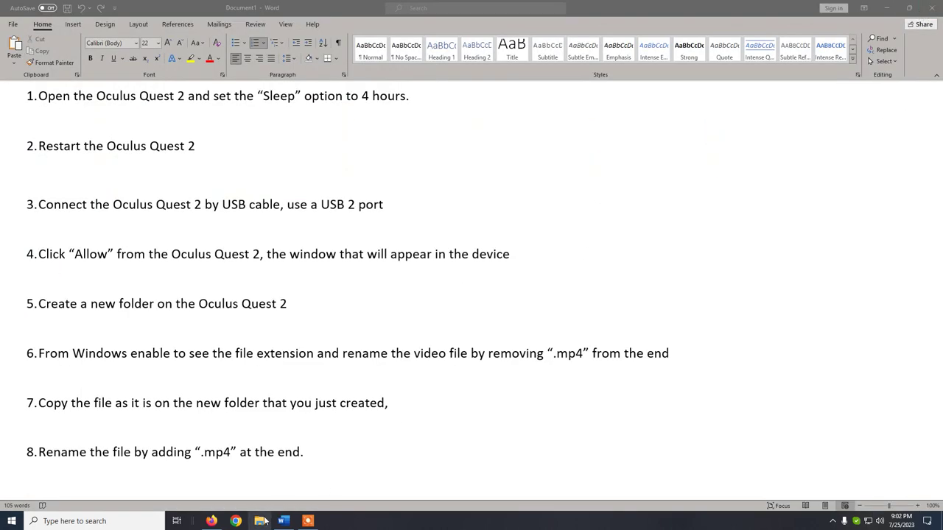
pyautogui.doubleClick(130, 160)
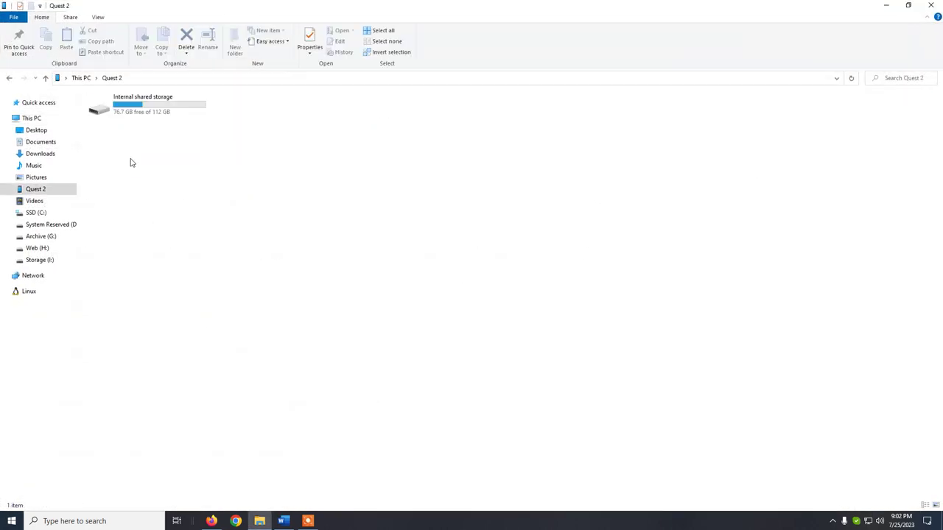
pyautogui.doubleClick(146, 110)
pyautogui.click(886, 6)
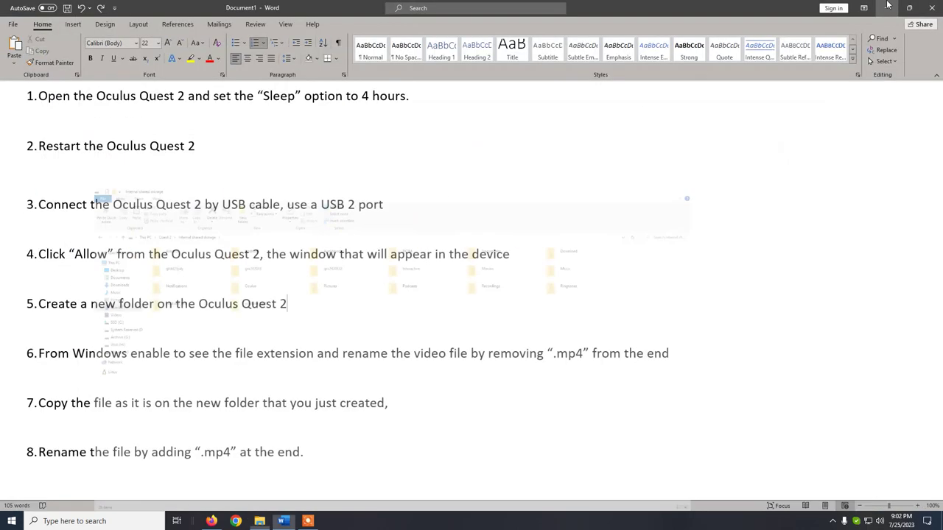
pyautogui.click(888, 5)
pyautogui.click(887, 9)
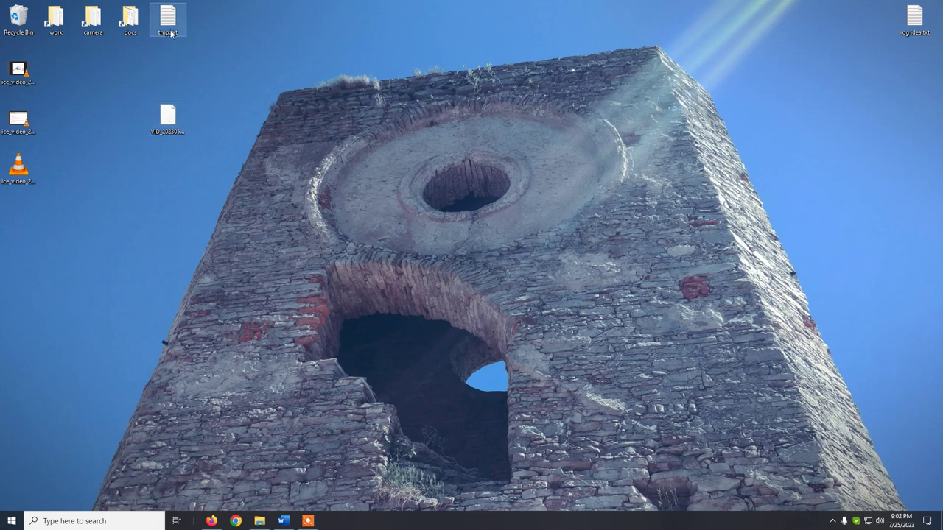
# - Rename the desktop video file to VID_20230525_224730.mp4
pyautogui.click(172, 134)
pyautogui.click(176, 136)
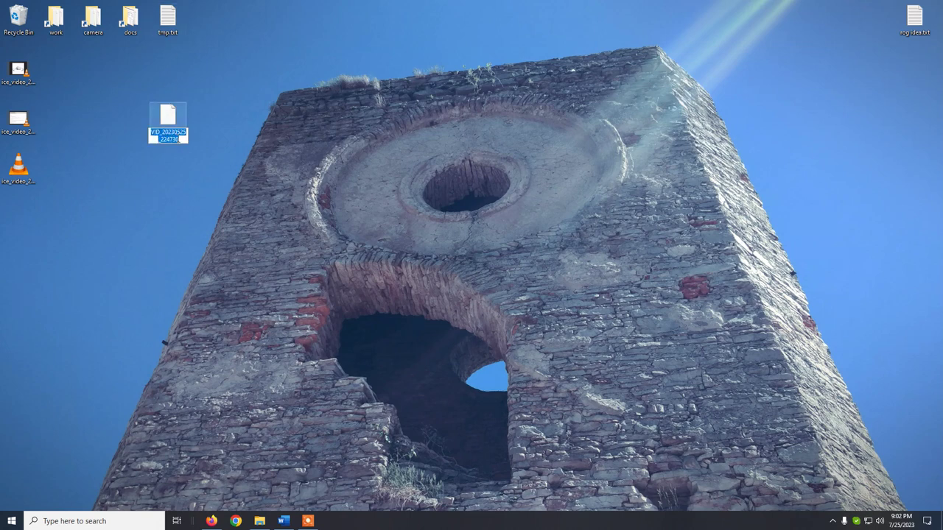
pyautogui.write('.mp4')
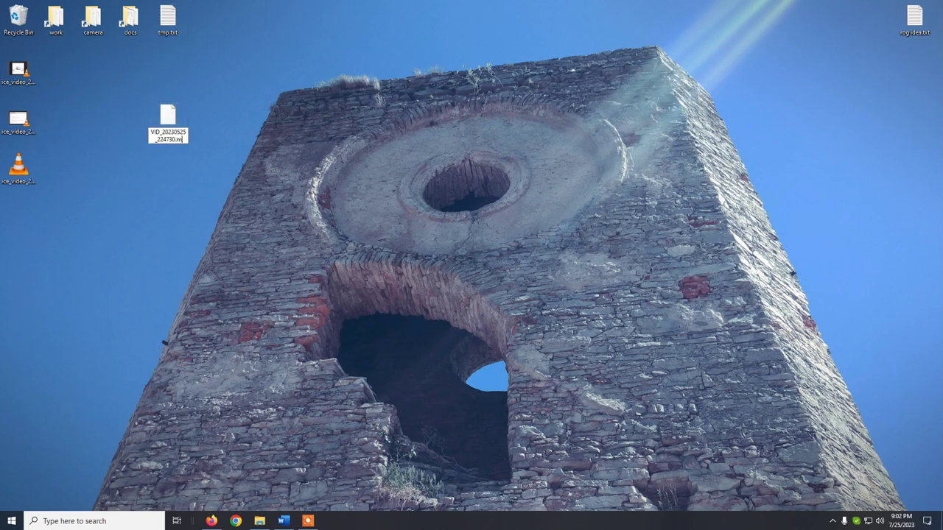
pyautogui.press('Return')
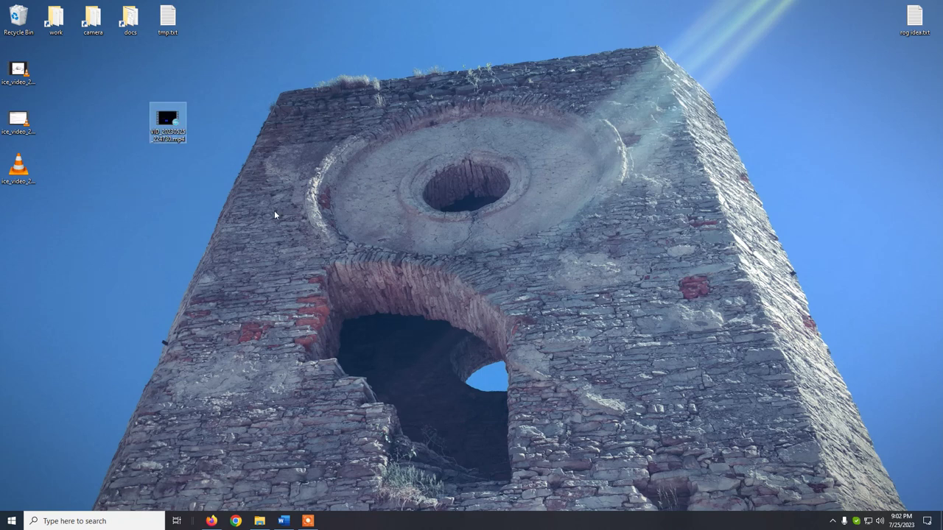
pyautogui.click(274, 214)
# - Remove the .mp4 extension from the desktop video file, naming it VID_20230525_224730, and accept the extension change
pyautogui.click(282, 522)
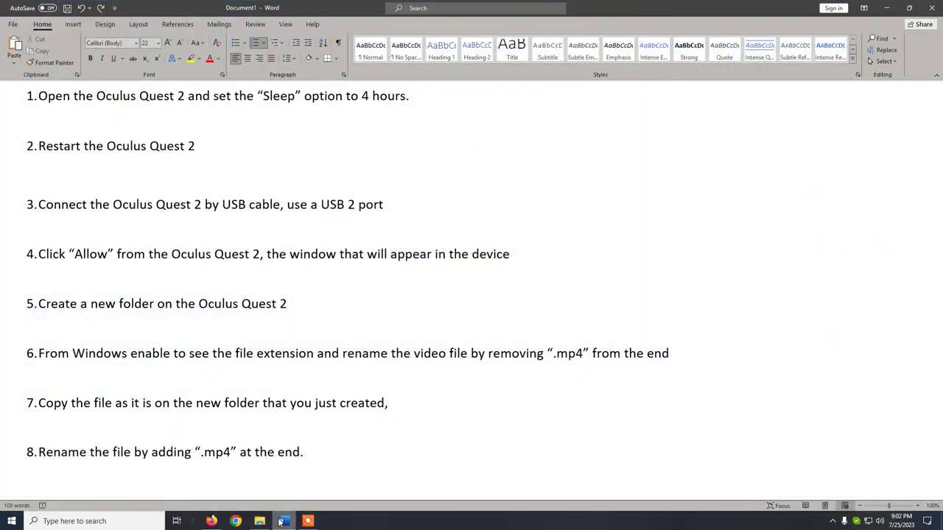
pyautogui.click(282, 521)
pyautogui.click(177, 124)
pyautogui.click(181, 135)
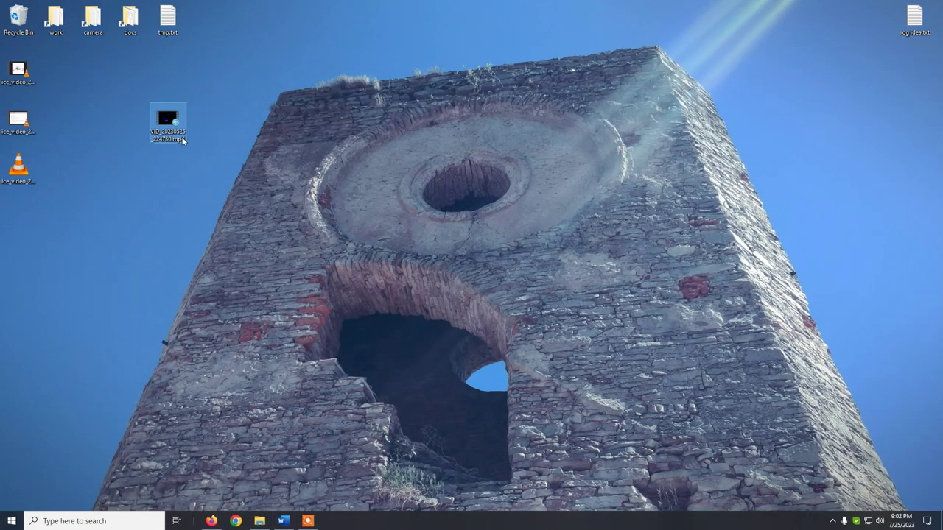
pyautogui.click(185, 138)
pyautogui.moveTo(177, 138); pyautogui.dragTo(173, 138)
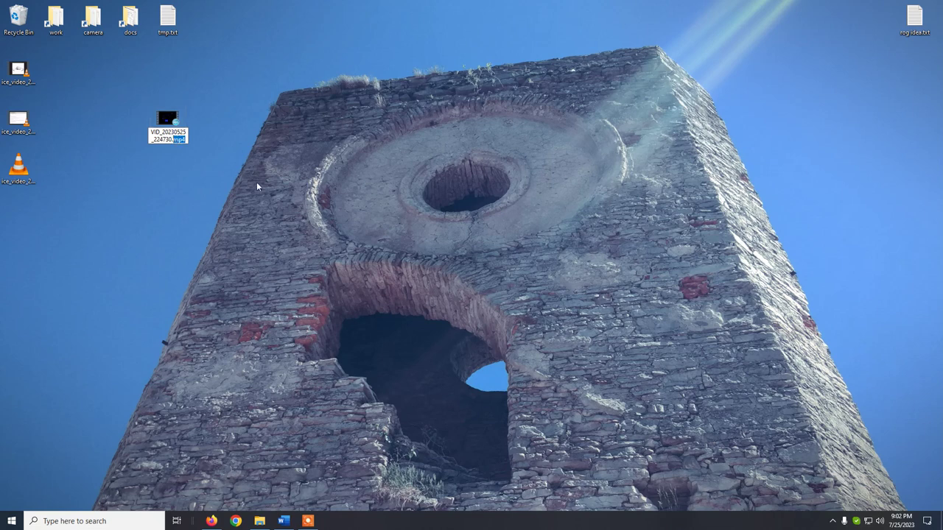
pyautogui.press('BackSpace')
pyautogui.press('BackSpace')
pyautogui.press('Return')
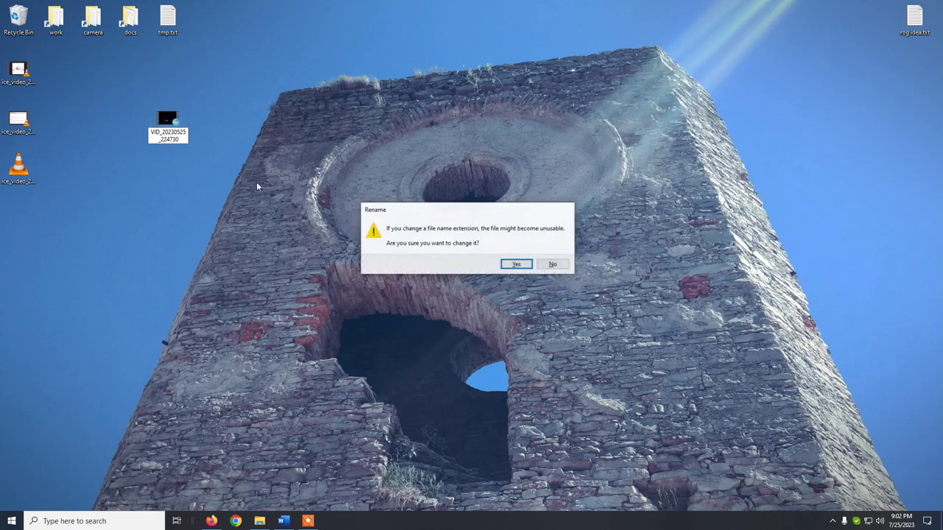
pyautogui.click(516, 265)
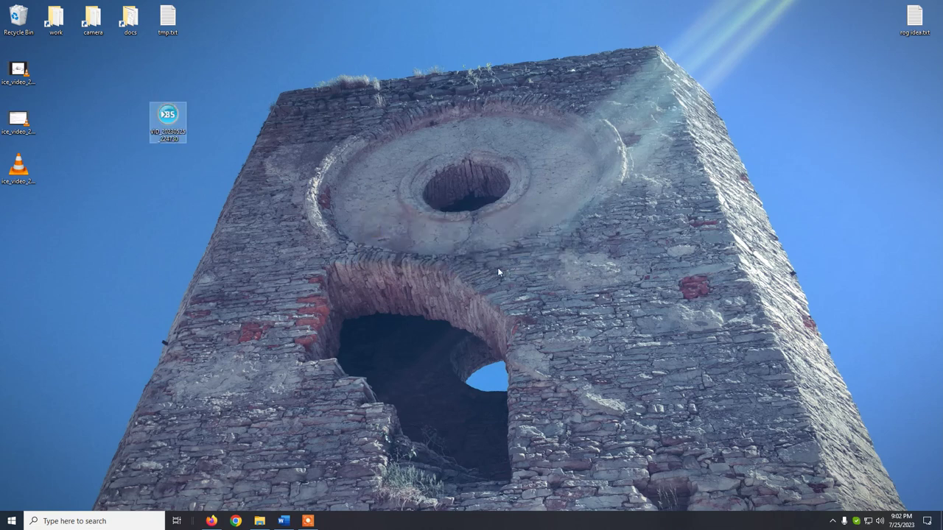
# - Copy the extensionless video file from the desktop into the youtube_test2 folder on the Quest 2
pyautogui.rightClick(168, 121)
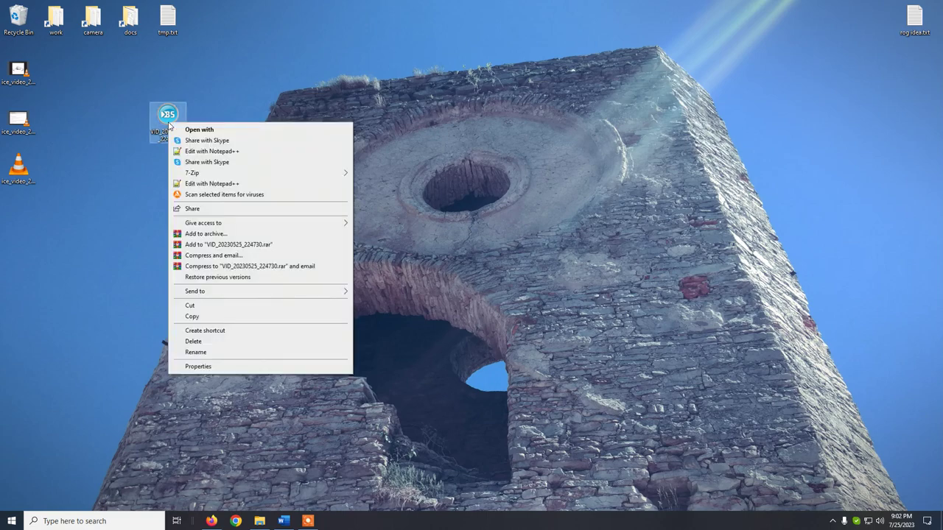
pyautogui.click(219, 316)
pyautogui.click(260, 522)
pyautogui.doubleClick(273, 187)
pyautogui.rightClick(274, 189)
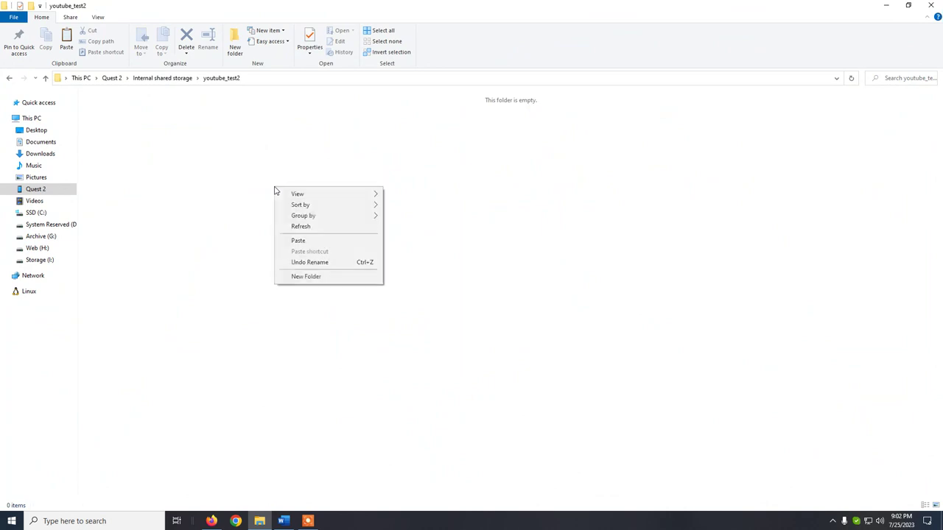
pyautogui.click(298, 241)
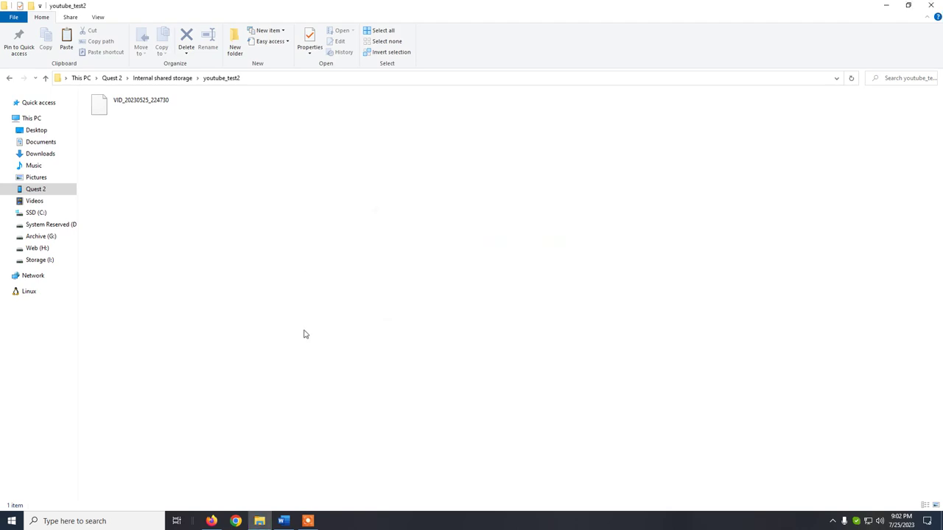
# - Consult step 8 in Word, then rename the copied file in youtube_test2 to VID_20230525_224730.mp4
pyautogui.click(284, 521)
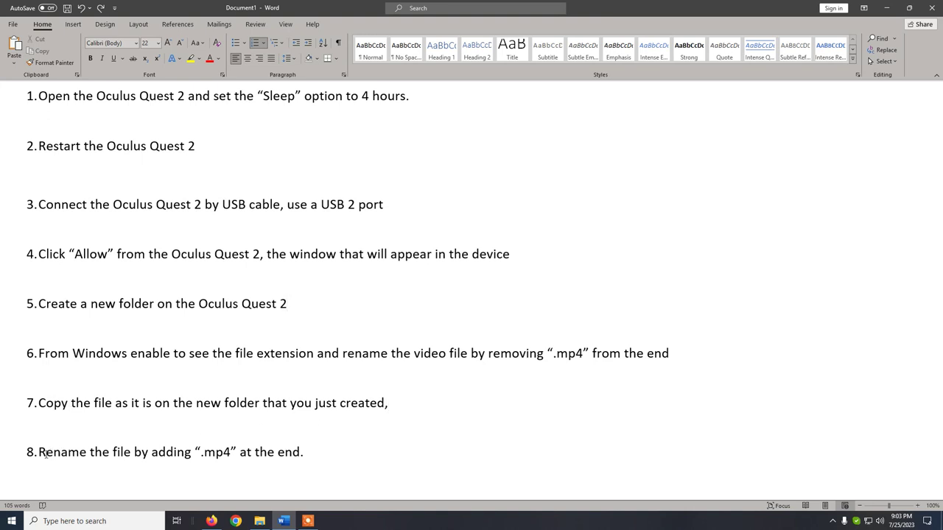
pyautogui.moveTo(38, 452); pyautogui.dragTo(343, 447)
pyautogui.click(343, 449)
pyautogui.click(259, 521)
pyautogui.click(161, 109)
pyautogui.press('F2')
pyautogui.press('End')
pyautogui.write('.mp4')
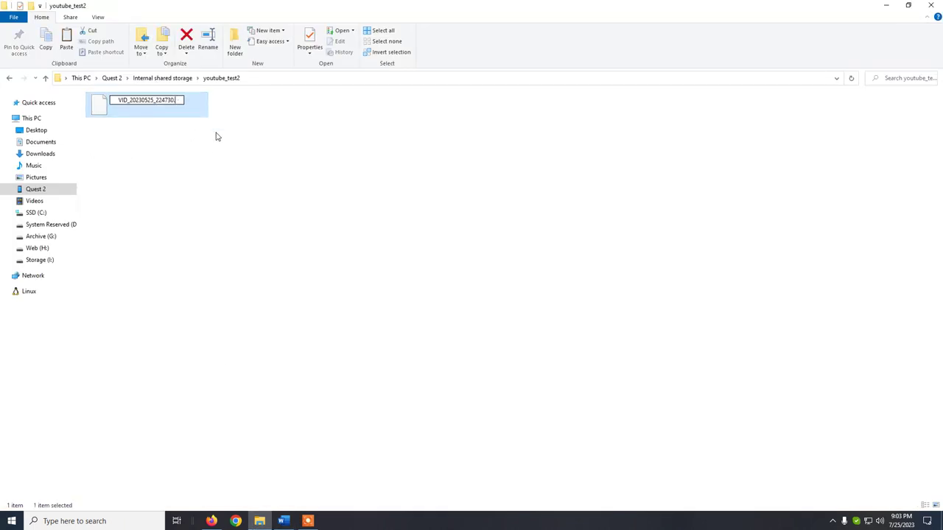
pyautogui.press('Return')
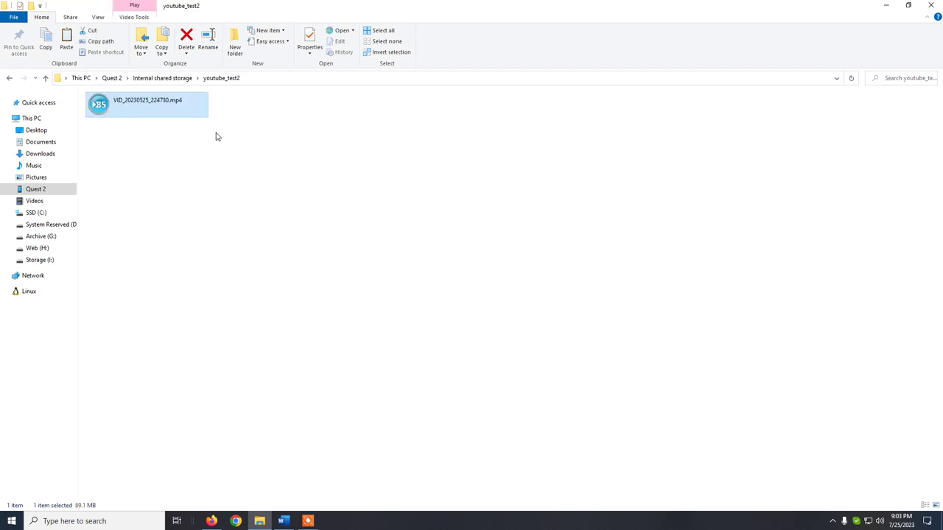
pyautogui.click(216, 137)
pyautogui.click(177, 114)
pyautogui.click(299, 171)
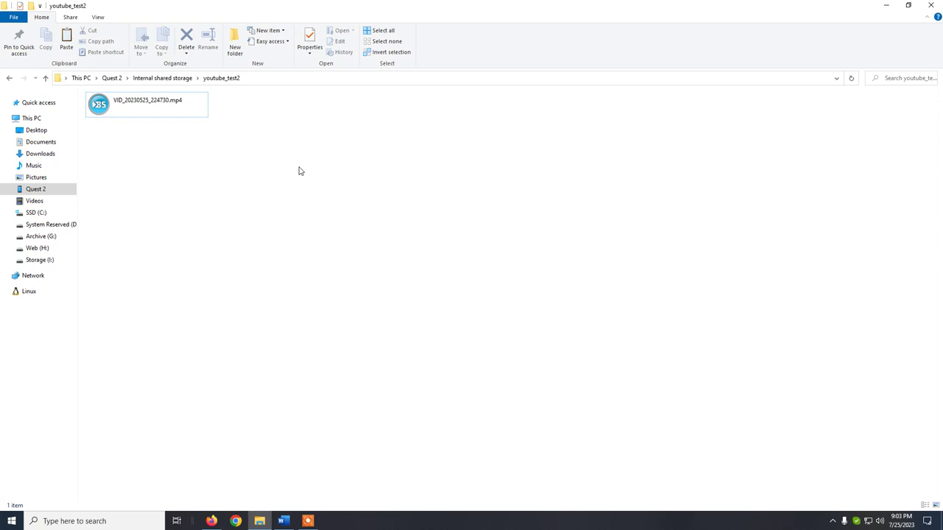
# - Review the numbered Quest 2 transfer instructions in Word from step 1 to step 8, and view the headset picture in Firefox
pyautogui.click(286, 522)
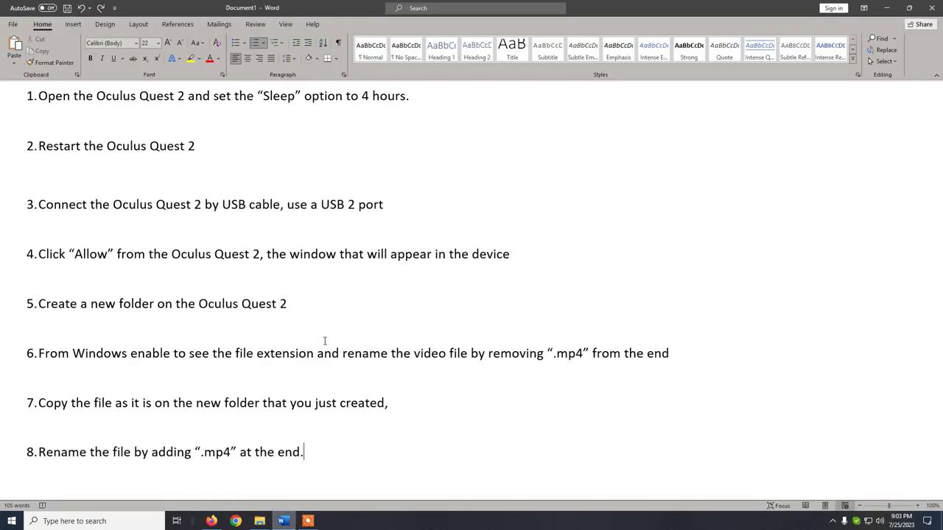
pyautogui.click(328, 122)
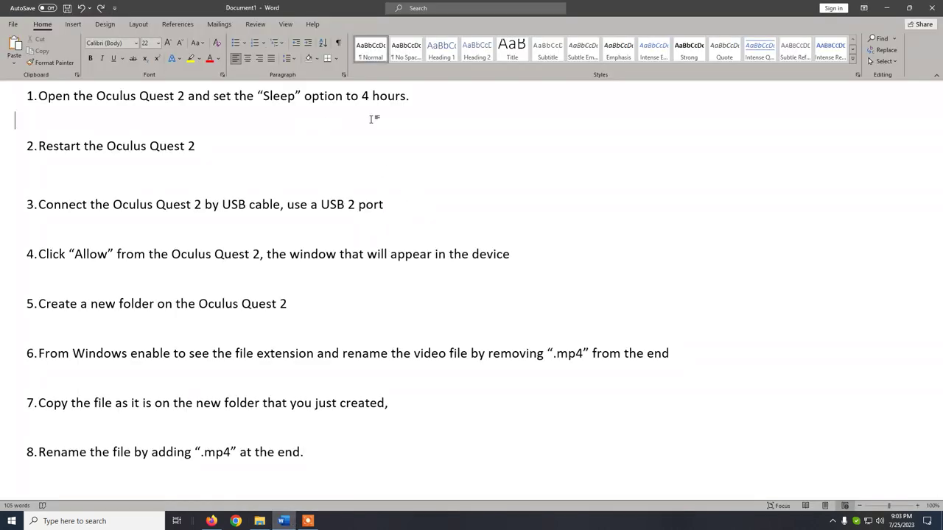
pyautogui.click(450, 95)
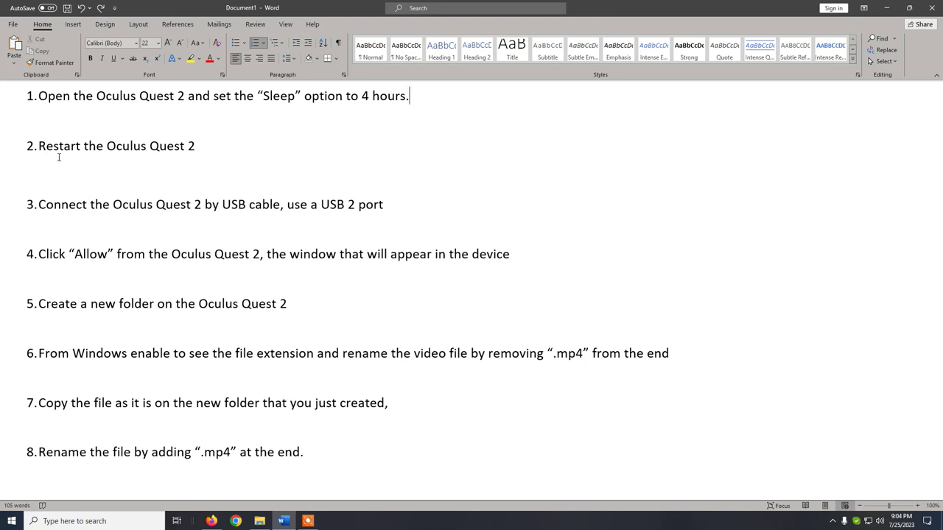
pyautogui.click(298, 305)
pyautogui.click(674, 361)
pyautogui.click(443, 400)
pyautogui.click(375, 453)
pyautogui.click(211, 522)
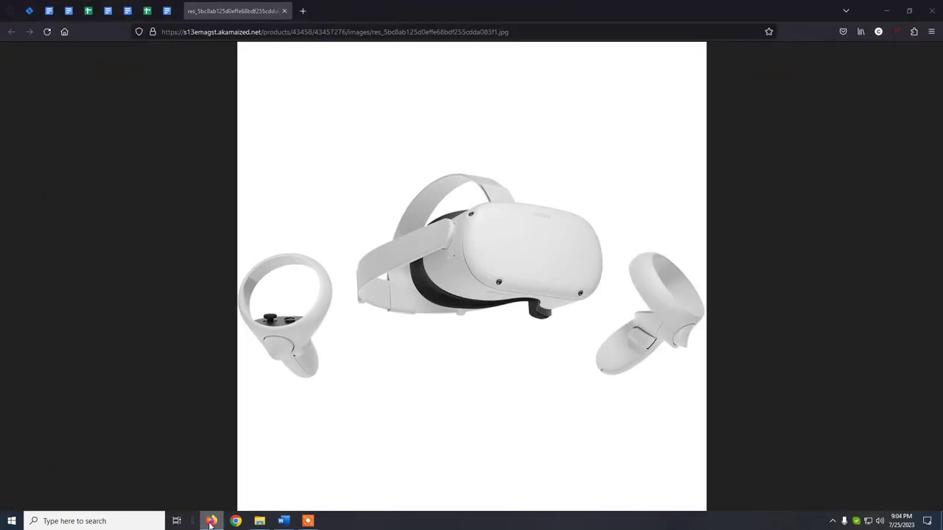
pyautogui.click(210, 522)
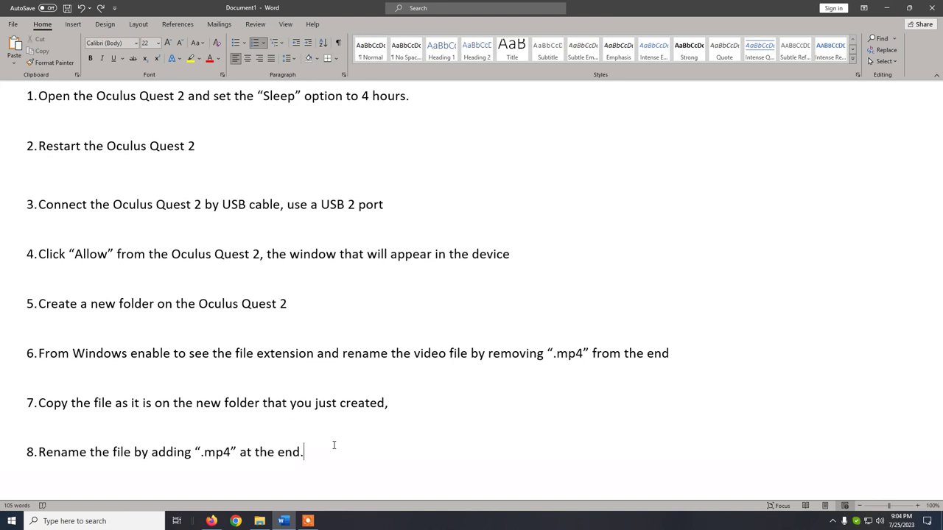
# - Permanently delete the youtube_test folder from the Quest 2's internal shared storage in File Explorer, then return to the Word instructions
pyautogui.click(259, 520)
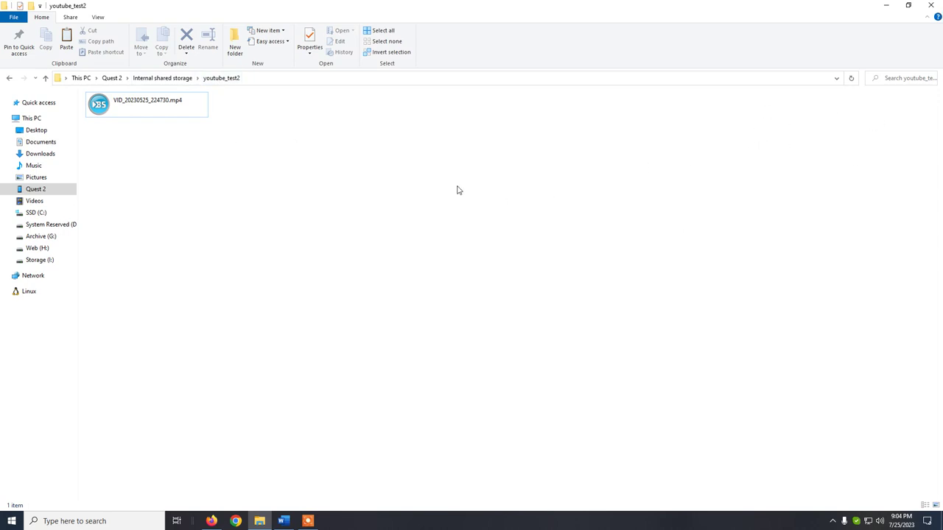
pyautogui.click(167, 78)
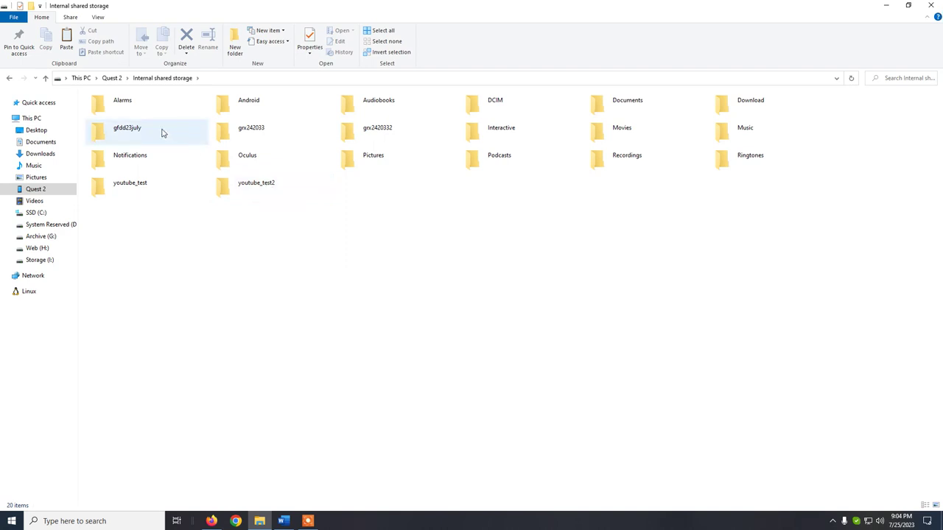
pyautogui.click(165, 190)
pyautogui.hotkey('shift', 'Delete')
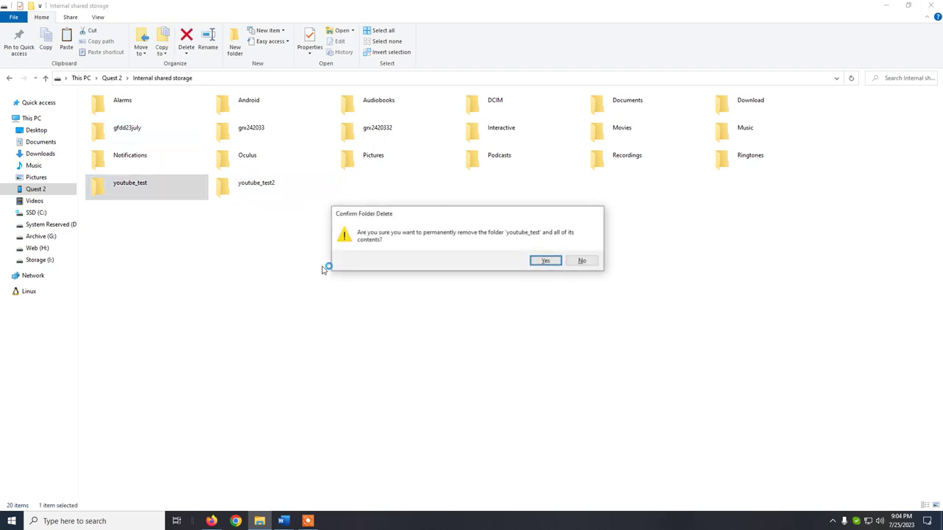
pyautogui.click(546, 261)
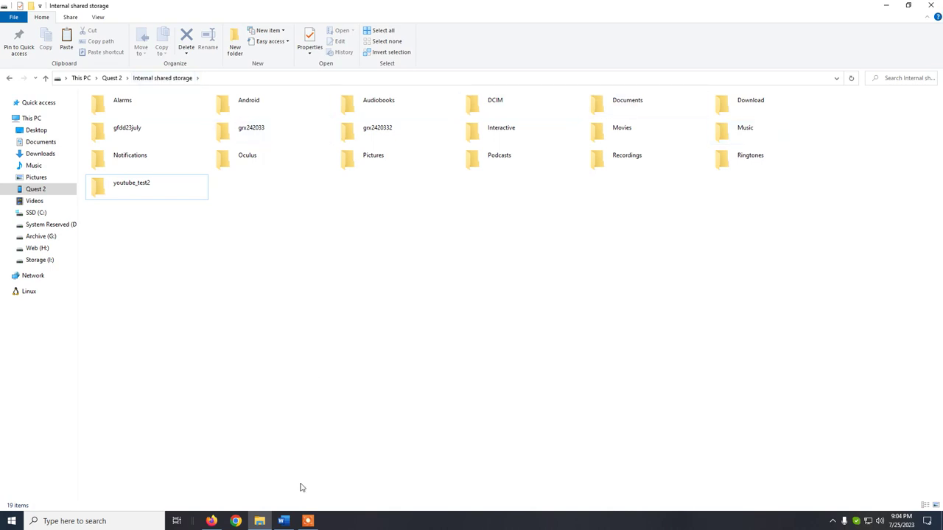
pyautogui.click(283, 521)
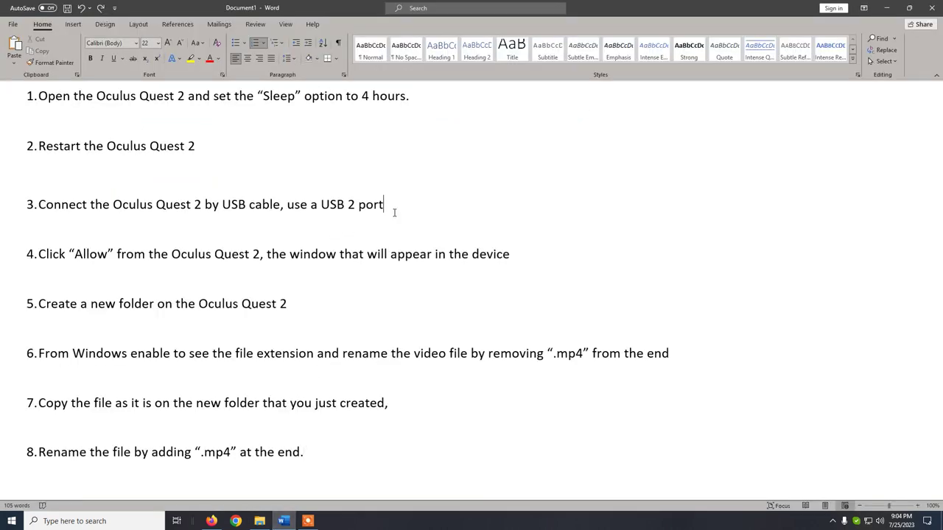